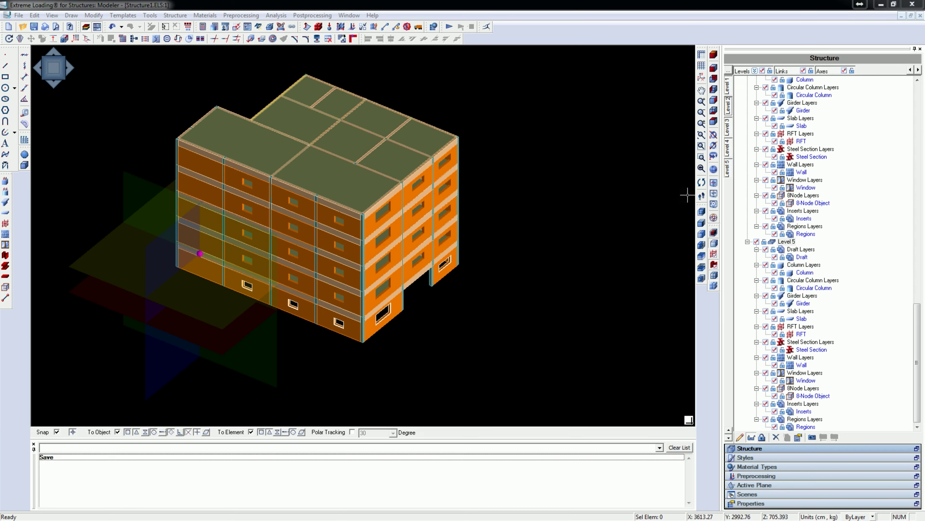
- Rotate the building view slightly about its vertical Z axis
click(714, 157)
mouse_move(614, 285)
mouse_down()
mouse_move(583, 317)
mouse_move(427, 365)
mouse_move(541, 347)
mouse_move(588, 314)
mouse_move(607, 280)
mouse_up()
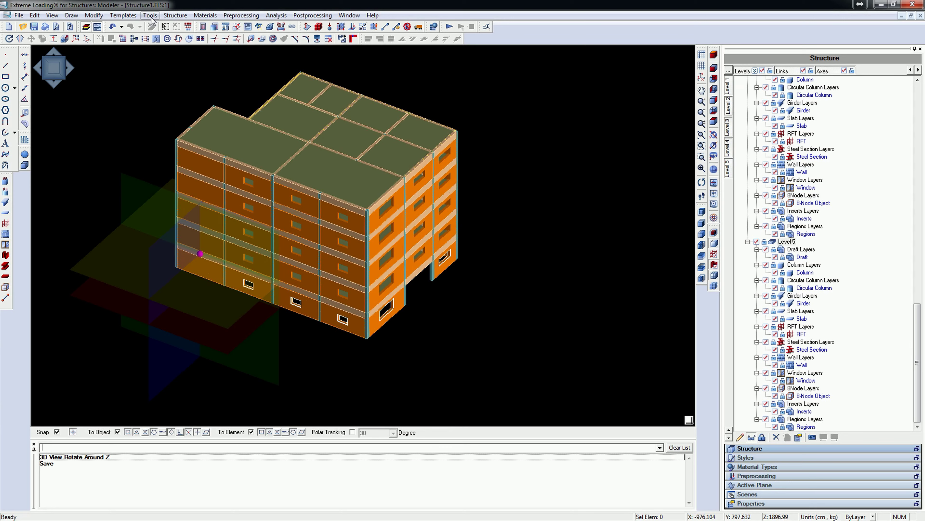
- Launch the Report Generator from the Tools menu
click(151, 17)
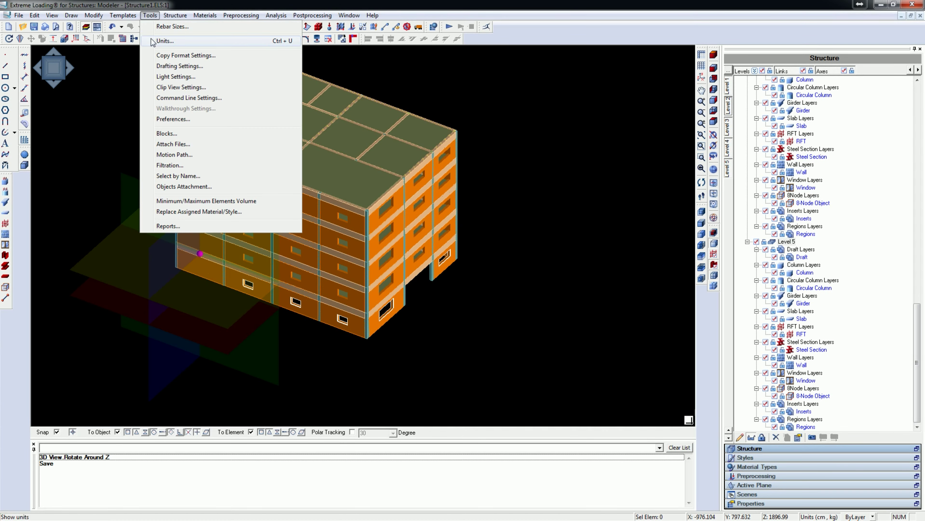
click(159, 227)
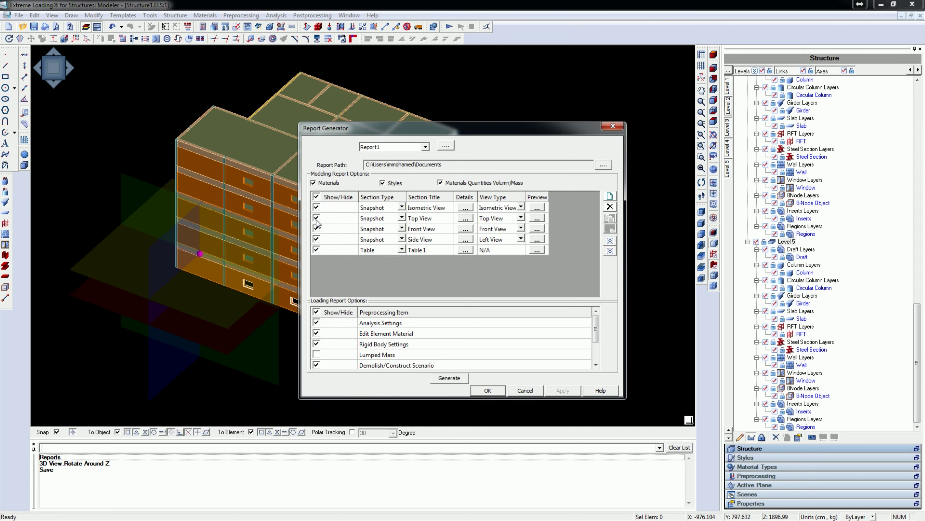
- Exclude the Side View snapshot, add a Table 2 section, and uncheck Level 3 in its configuration
click(317, 239)
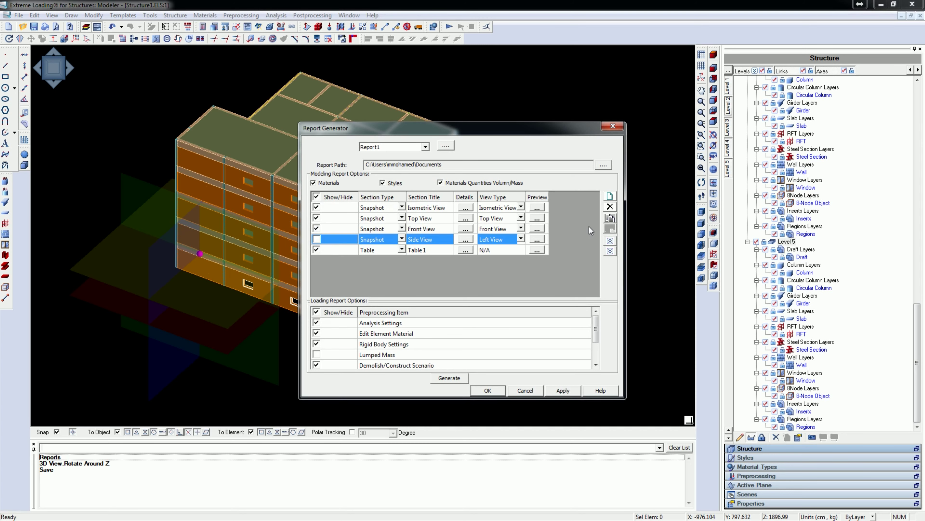
click(610, 196)
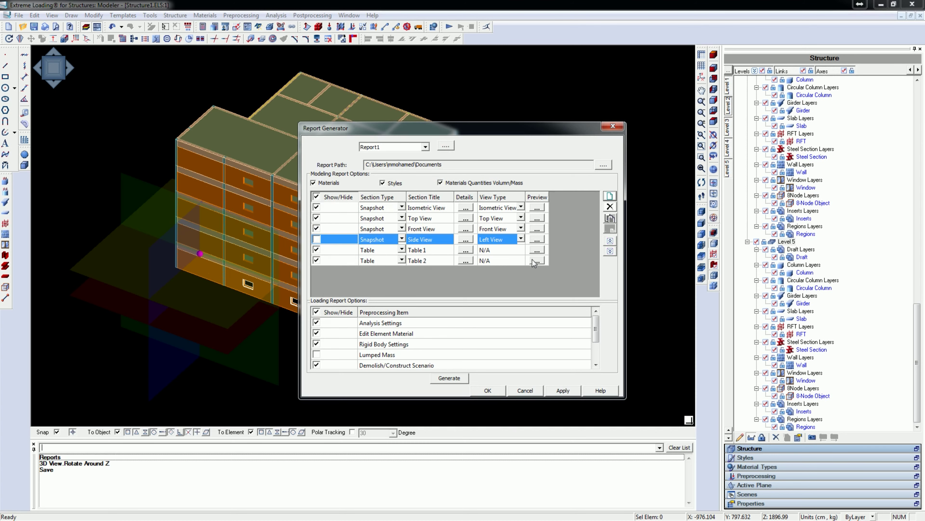
click(466, 261)
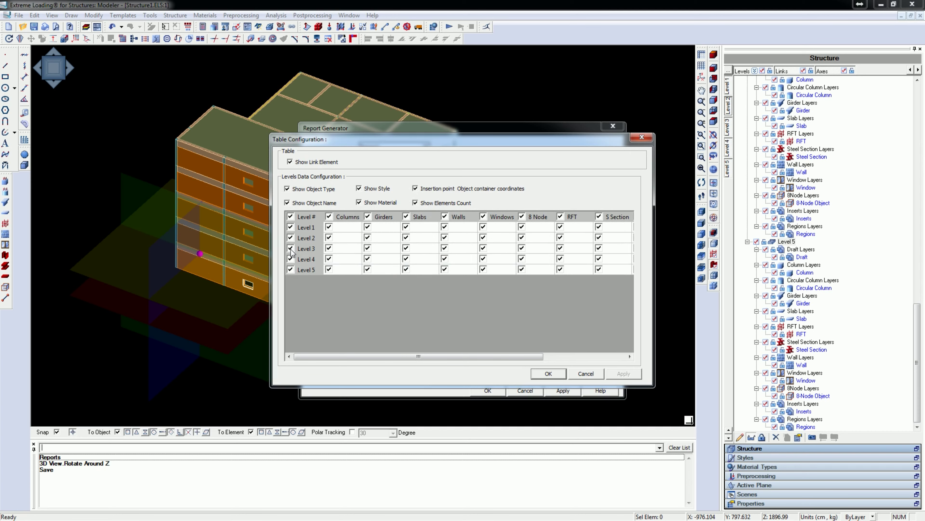
click(290, 249)
- Exclude Levels 4 and 5 plus Level 2 slabs and walls from Table 2, then apply
click(291, 259)
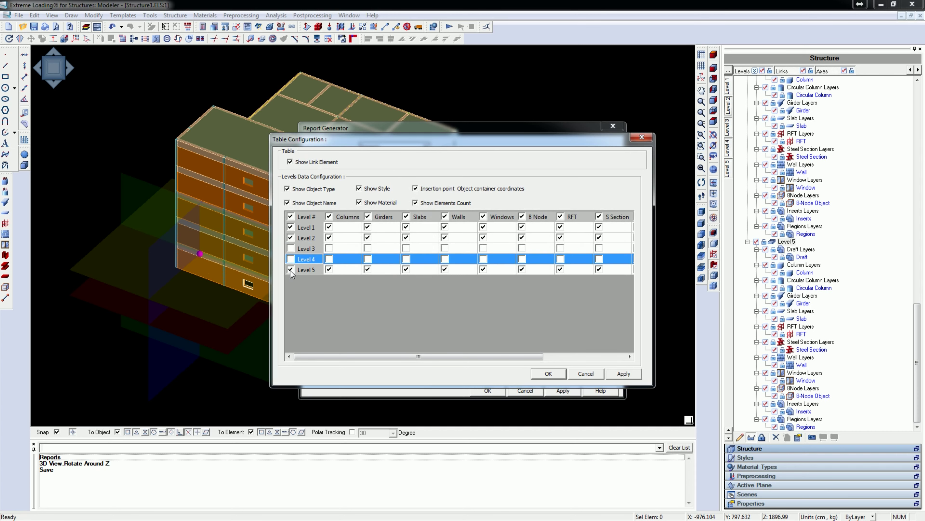
click(290, 269)
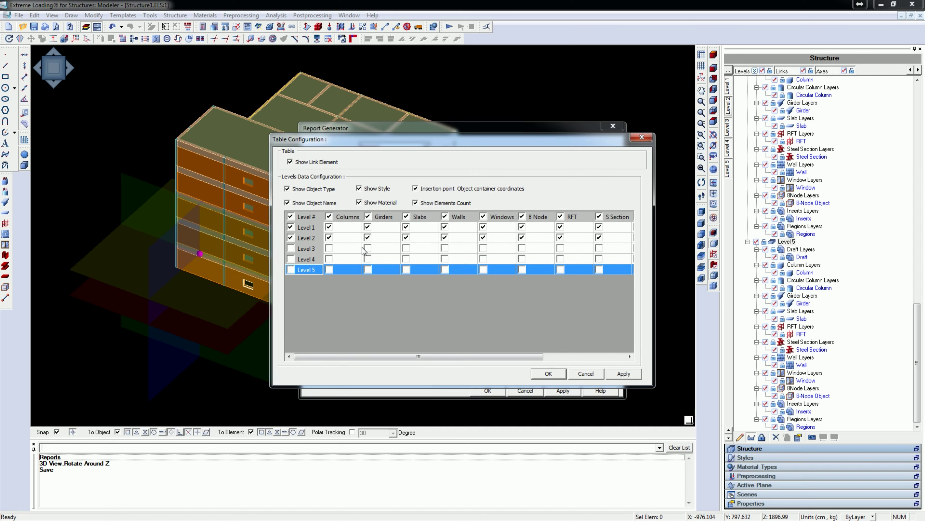
click(406, 239)
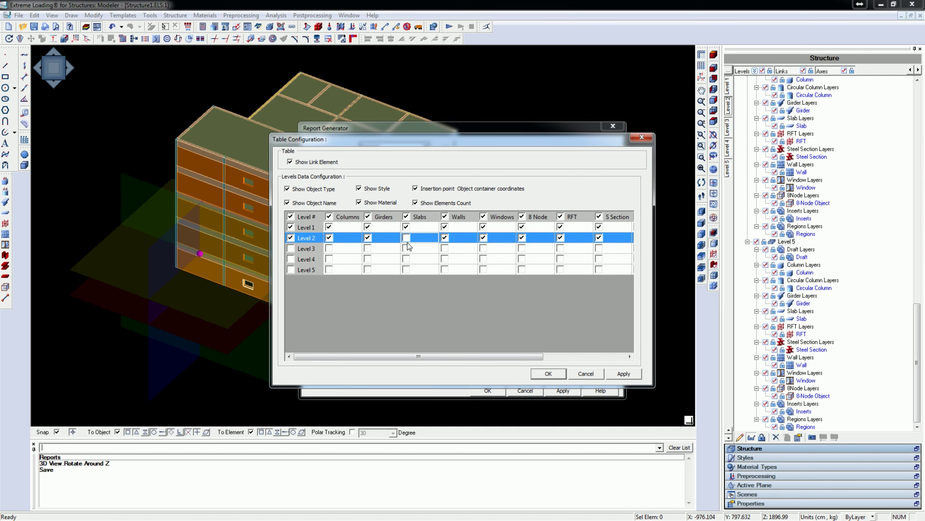
click(444, 239)
click(623, 375)
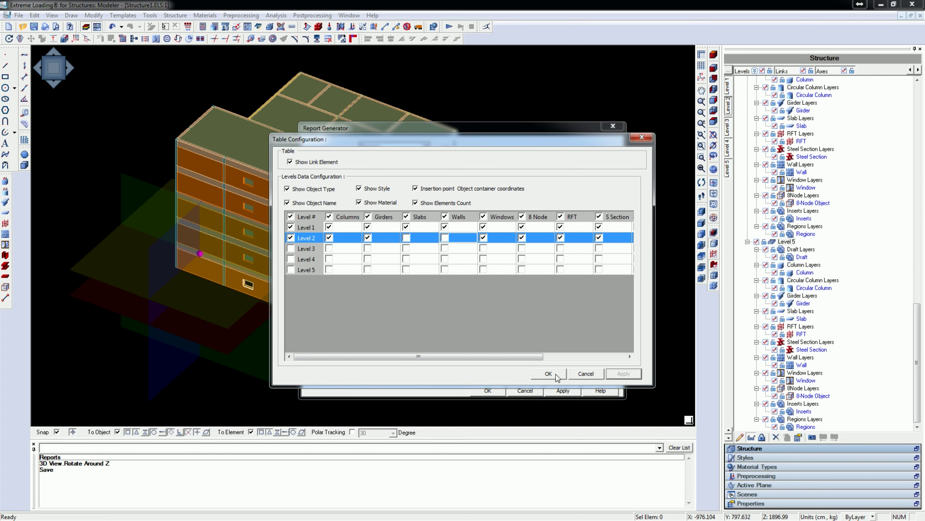
click(548, 374)
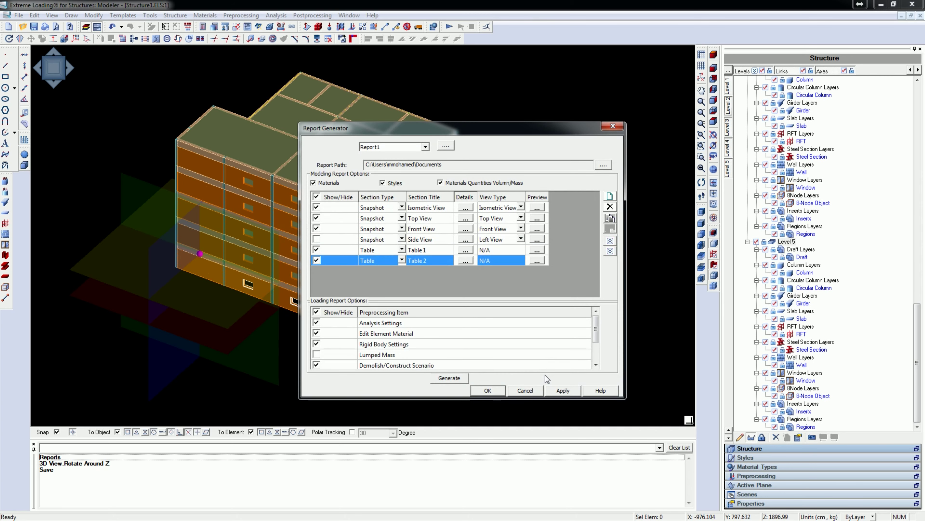
- Clear all loading report items except Loading Scenario, then generate the report
click(316, 312)
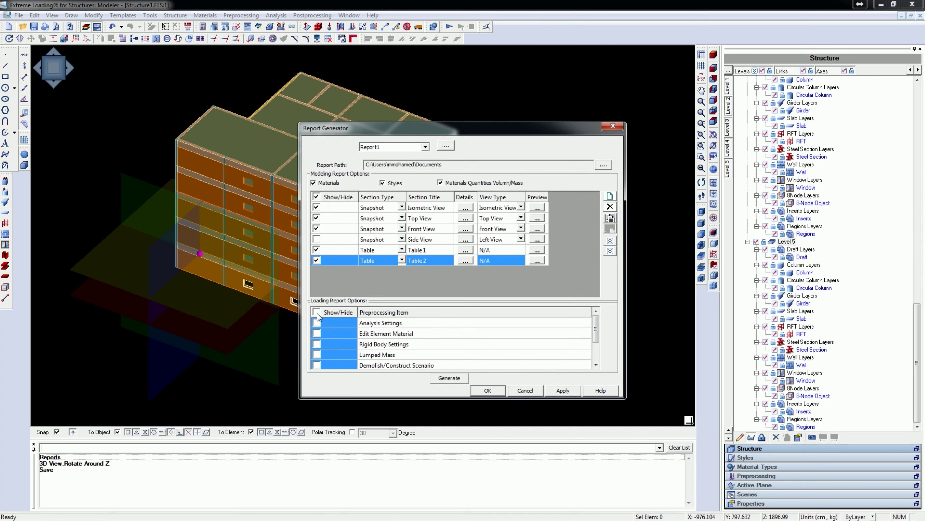
scroll(407, 345, down, 1)
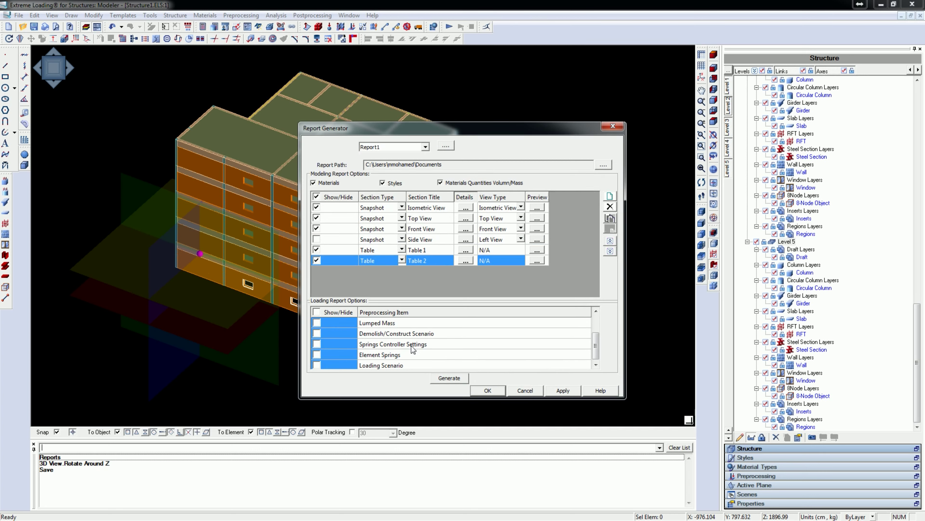
click(316, 365)
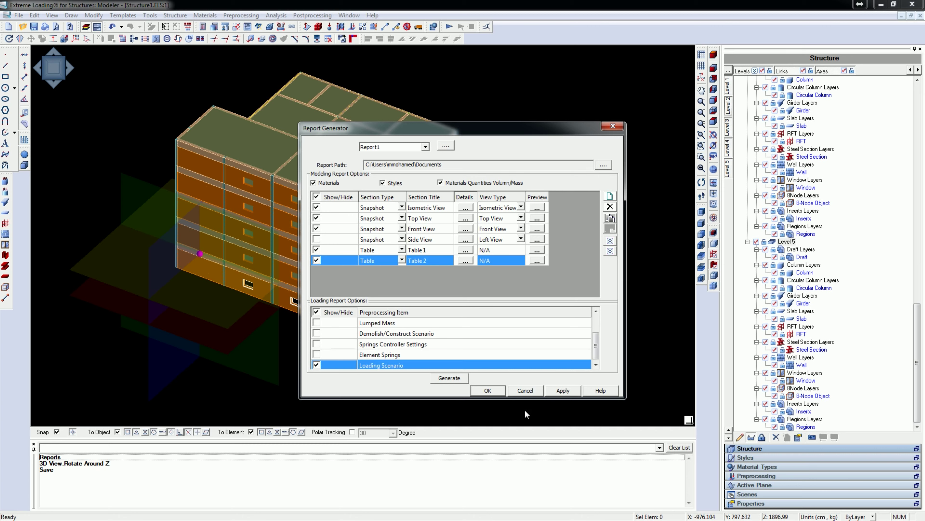
click(452, 379)
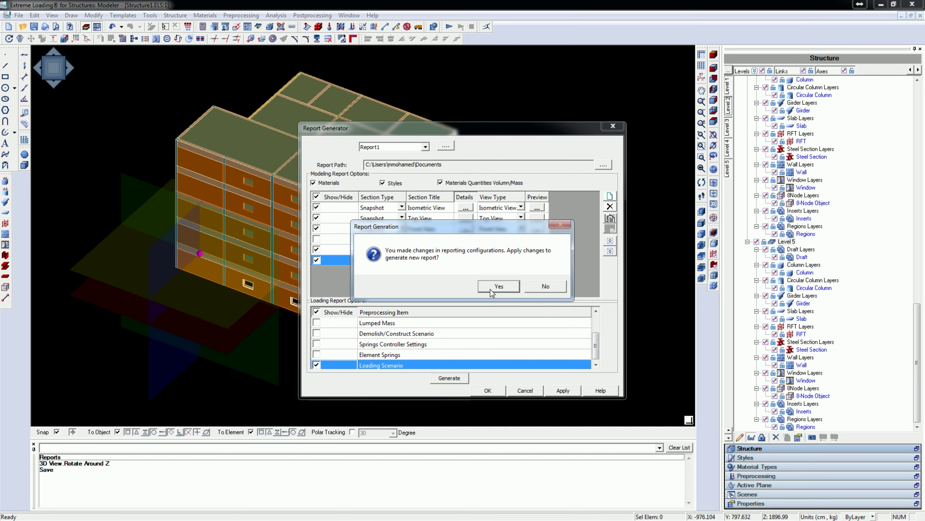
- Confirm applying the changes and bring the generated ELS Report window forward
click(498, 287)
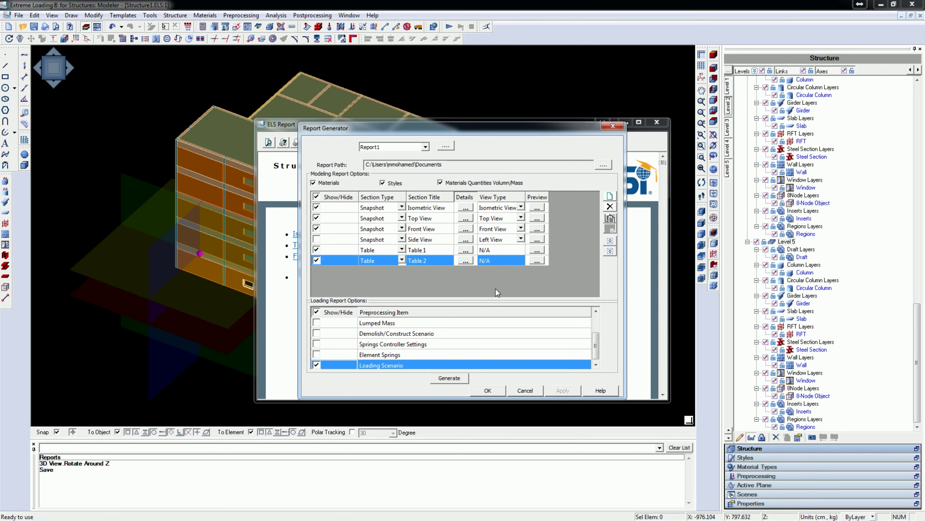
click(292, 126)
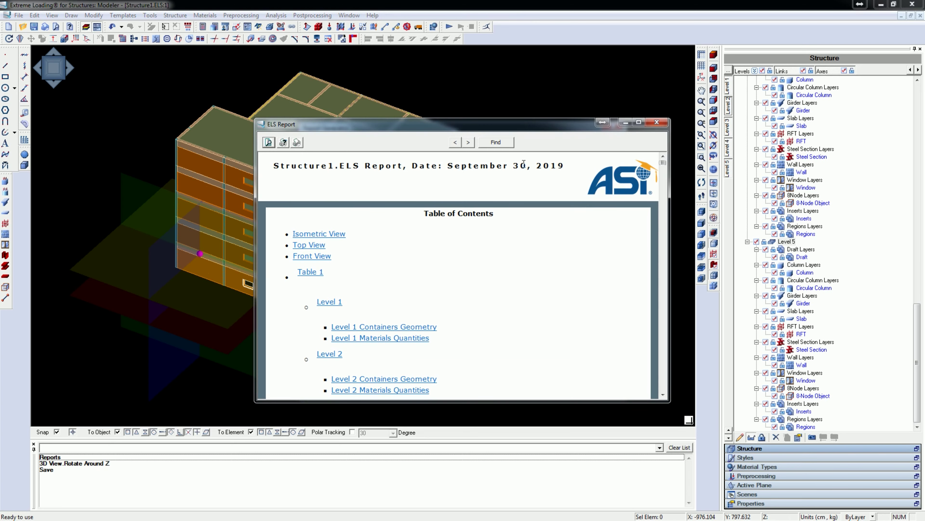
- Maximize the ELS Report window to fill the screen
click(640, 123)
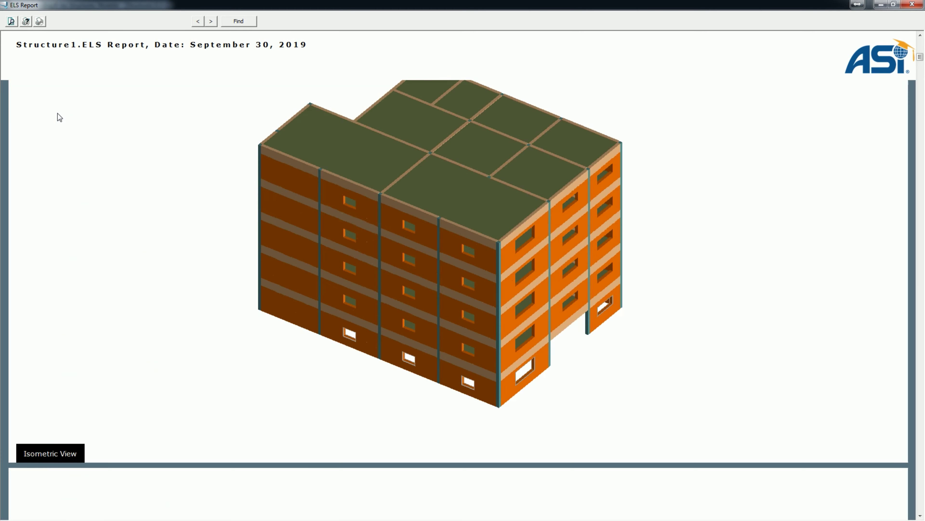
- View the Front View and Top View images, returning to the report contents after each
scroll(154, 222, up, 2)
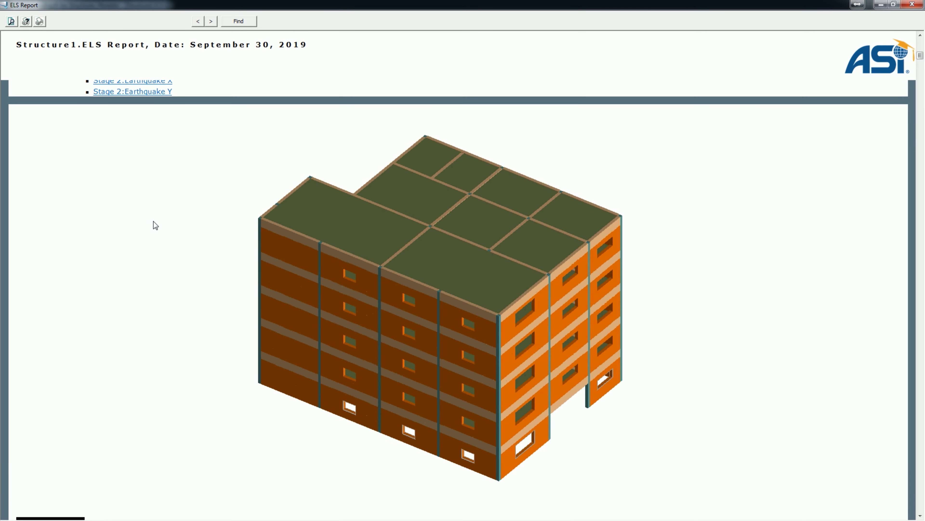
click(198, 21)
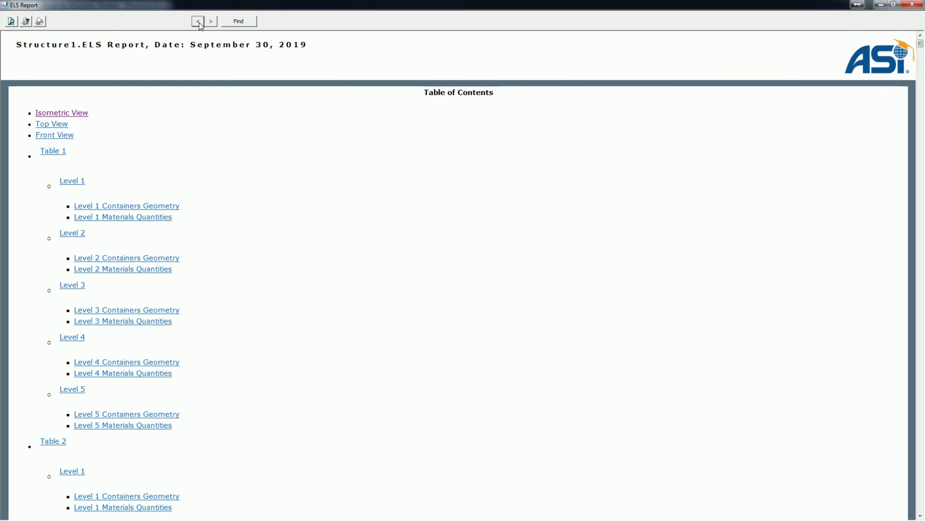
click(64, 135)
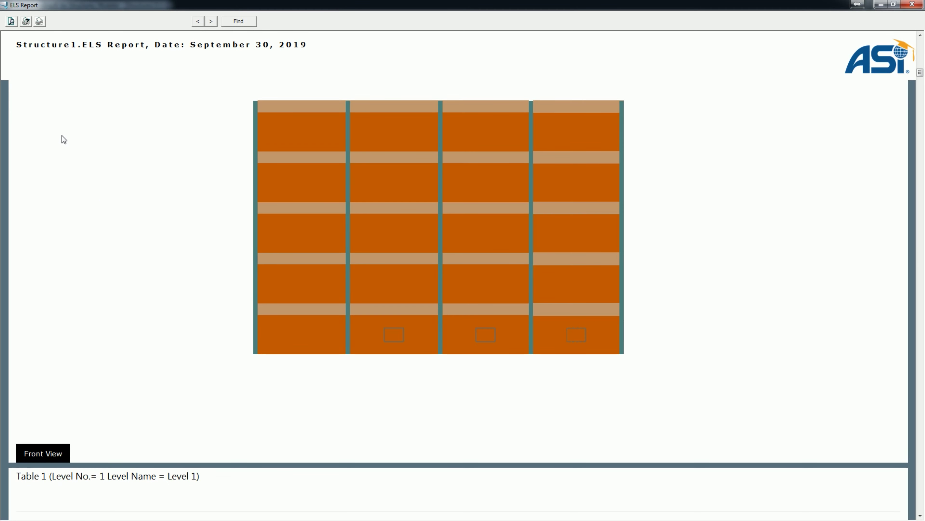
click(197, 21)
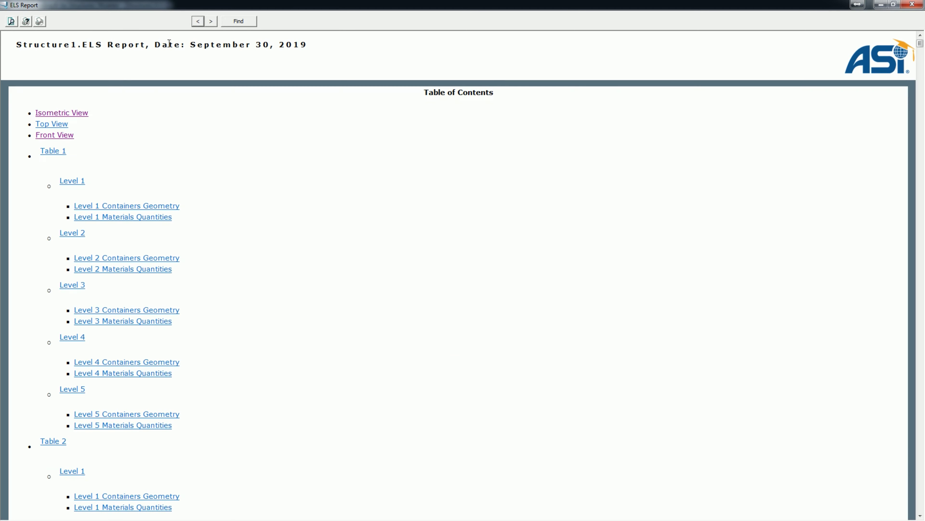
click(45, 125)
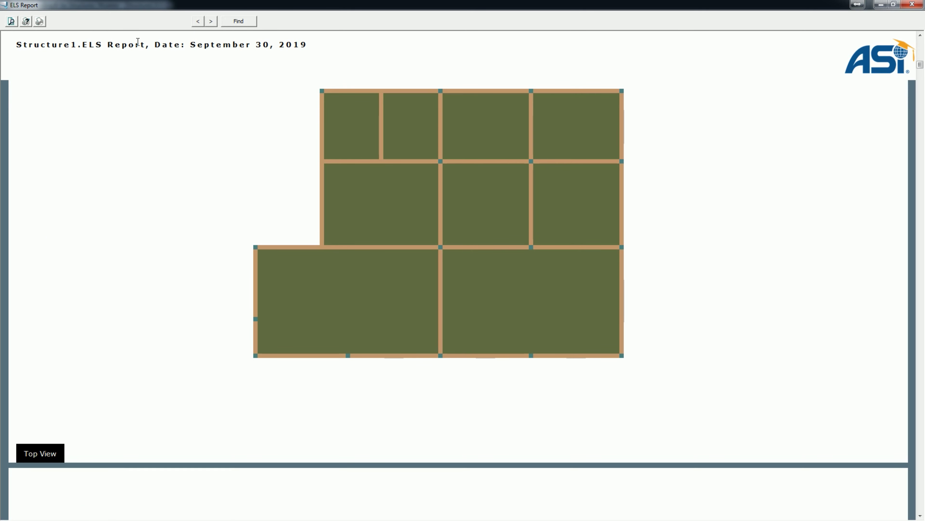
click(197, 22)
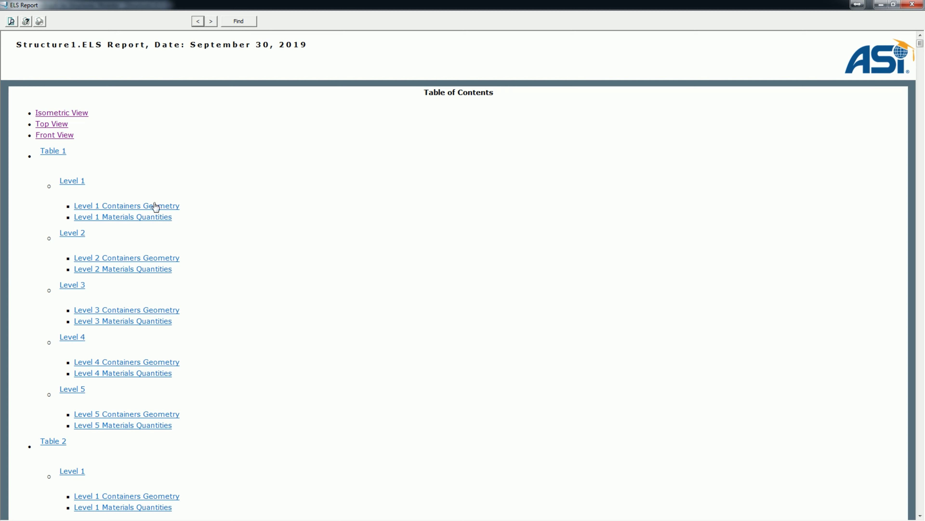
scroll(155, 211, down, 2)
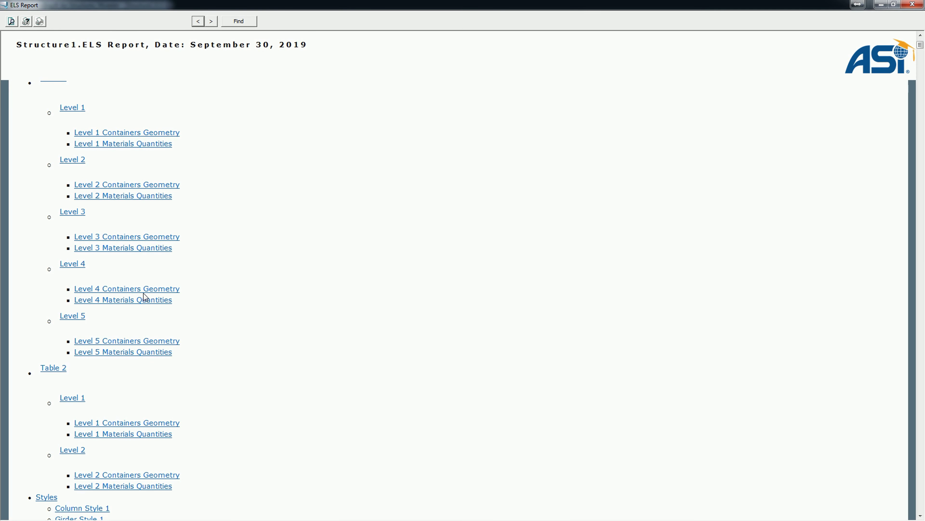
- View the Level 4 Materials Quantities table, then return to the contents toward Loading Sequences
click(145, 300)
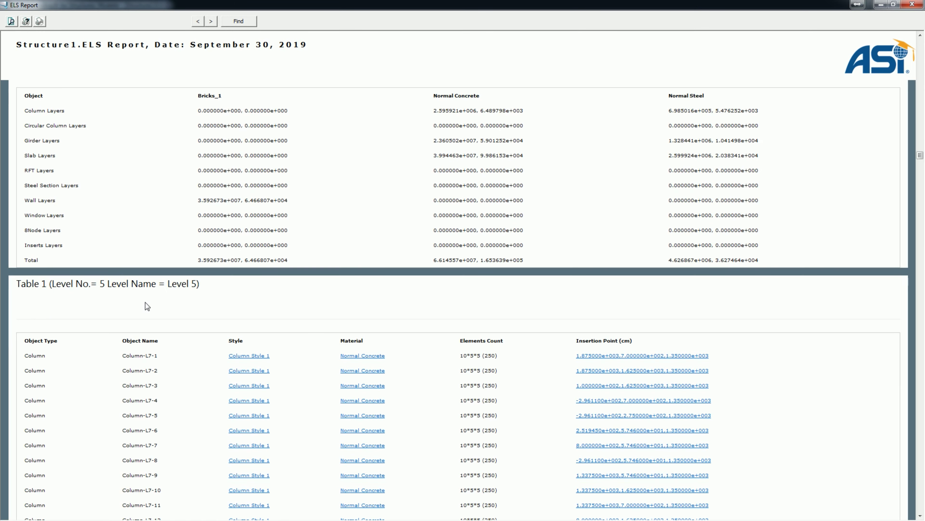
scroll(146, 303, up, 2)
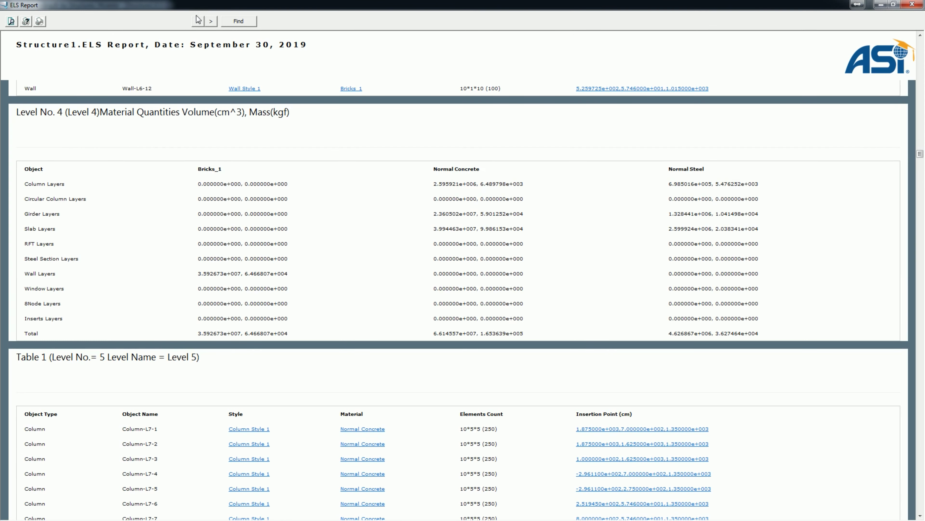
click(197, 21)
scroll(186, 225, down, 8)
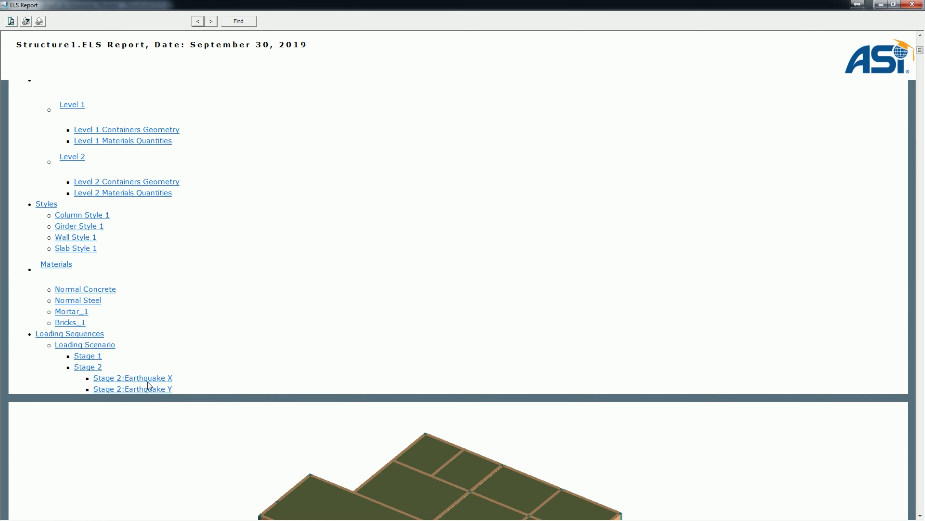
- Open the Loading Scenario Stage 2 entry and scroll through the Earthquake X and Y acceleration graphs
click(87, 369)
scroll(106, 349, up, 2)
scroll(105, 347, up, 4)
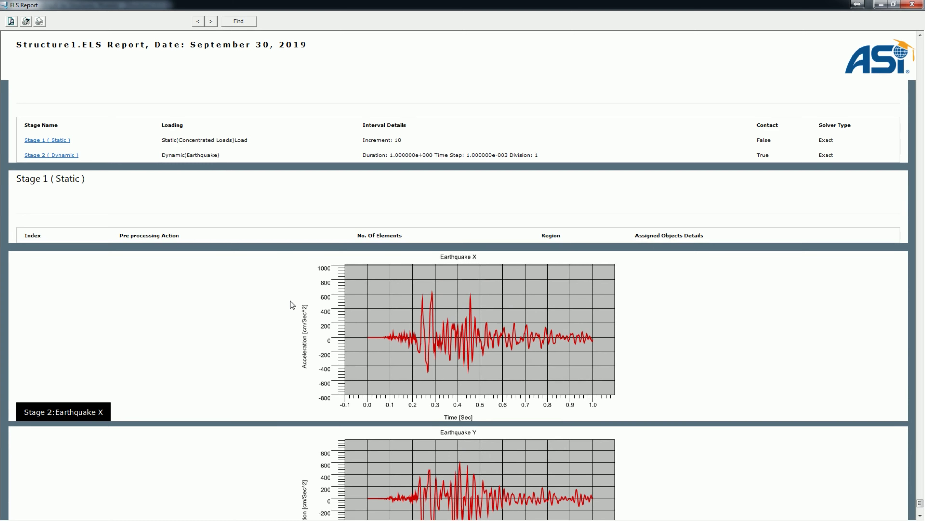
scroll(289, 321, down, 2)
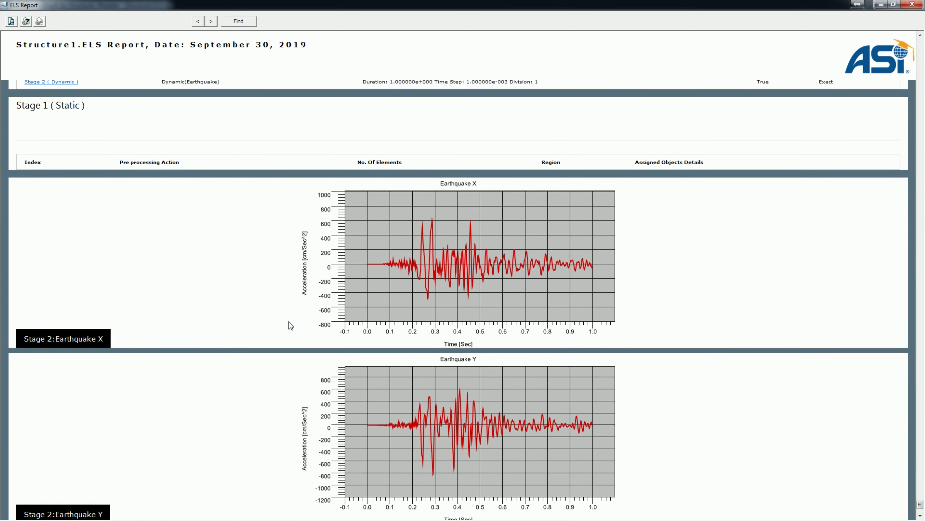